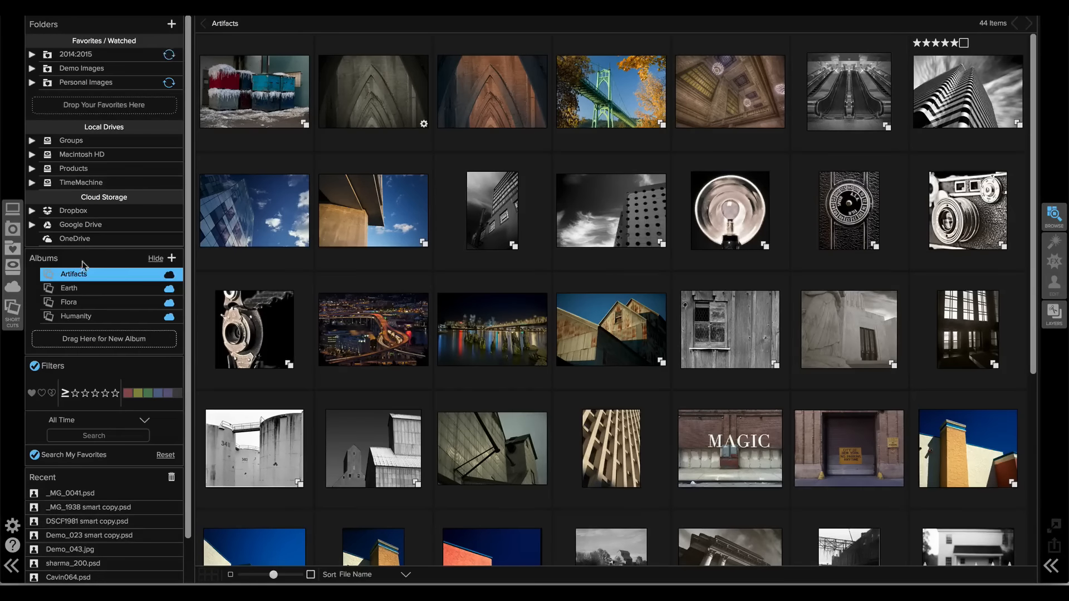
Step: Start a new smart album from the Albums + menu via Create Smart Album…
{"action": "left_click", "coordinate": [172, 257]}
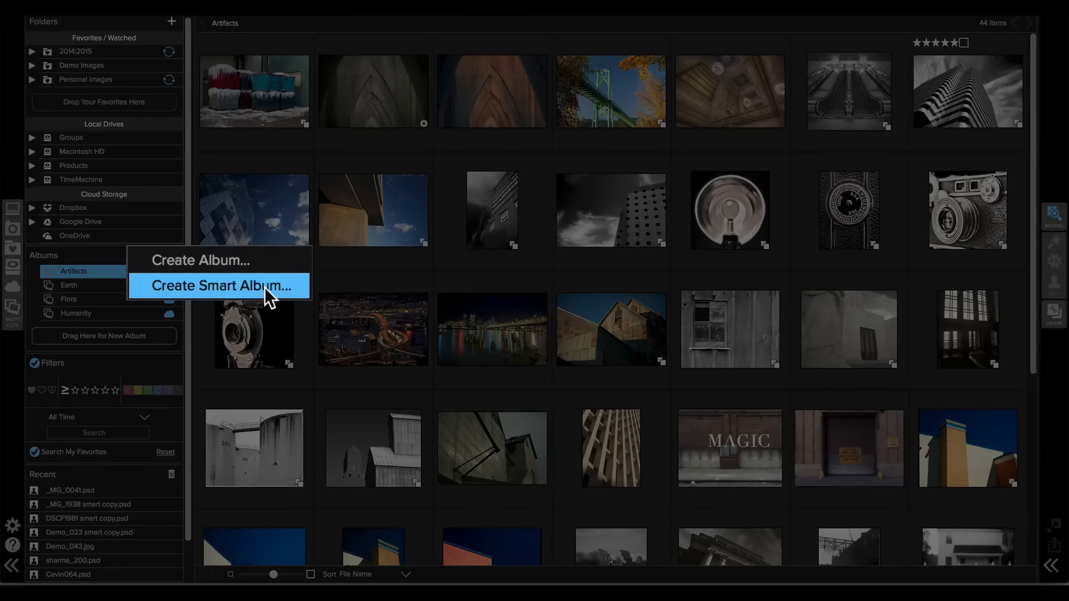
{"action": "left_click", "coordinate": [264, 288]}
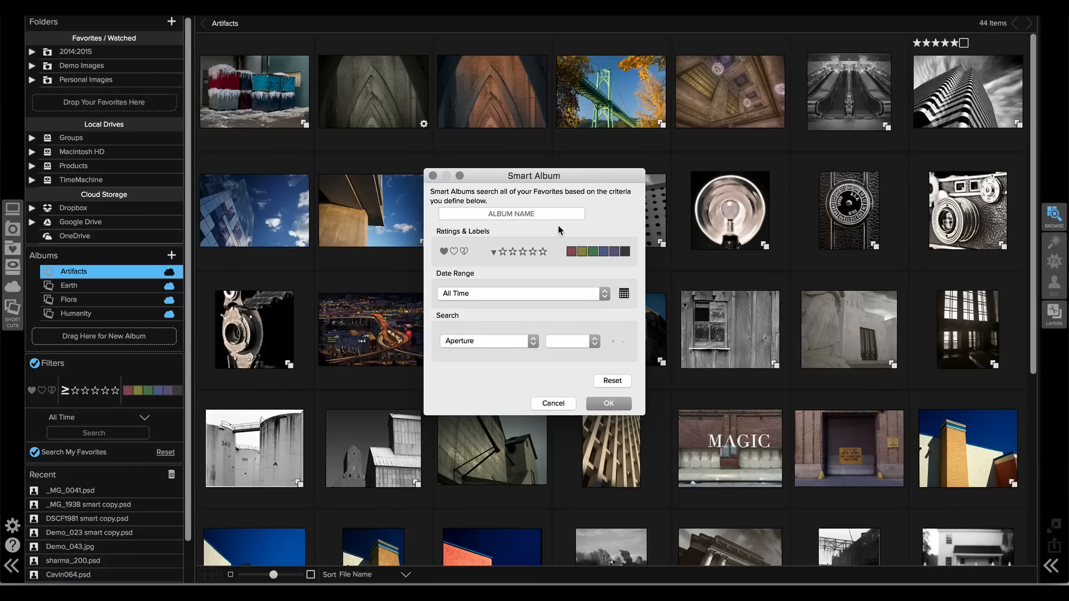
Step: Name the smart album '2015 iPhone Pics'
{"action": "left_click", "coordinate": [523, 214]}
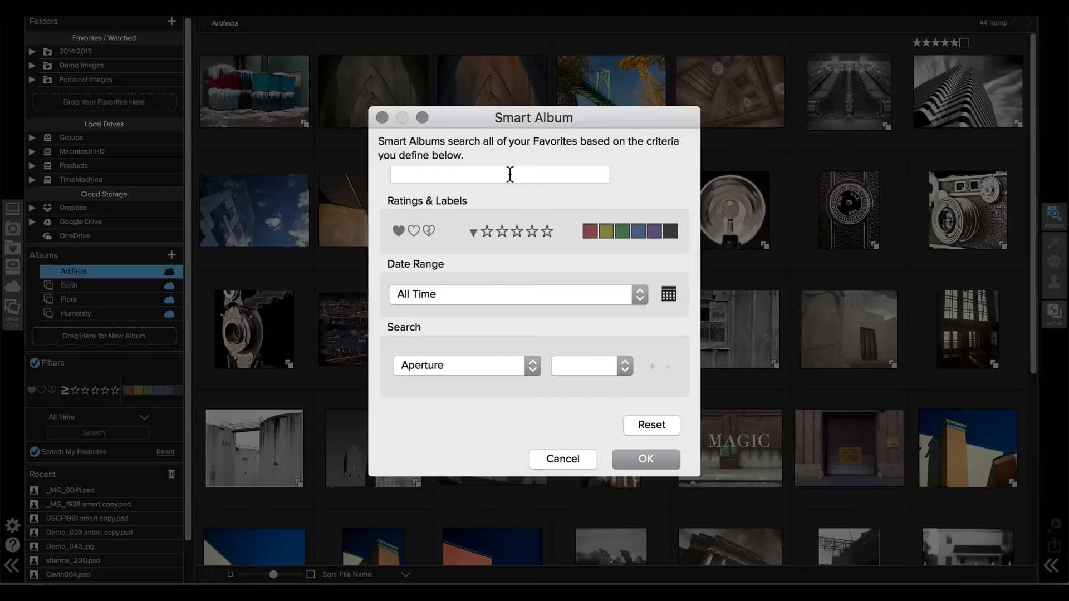
{"action": "type", "text": "2015"}
{"action": "type", "text": " iPhone P"}
{"action": "type", "text": "ics"}
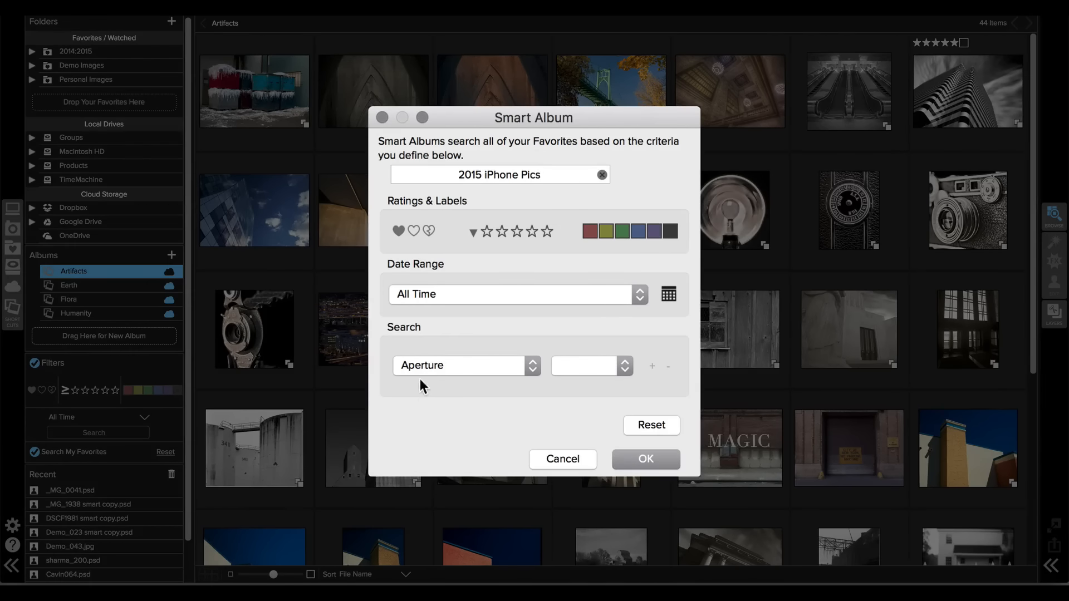
Step: Limit the date range to Created This Year and list the search criteria
{"action": "left_click", "coordinate": [522, 295]}
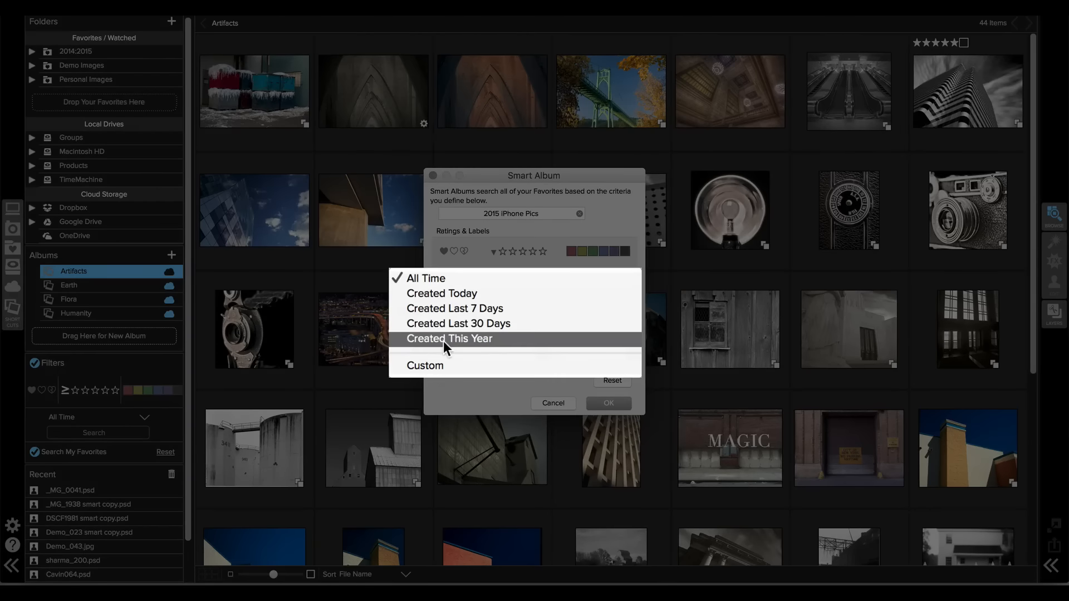
{"action": "left_click", "coordinate": [444, 341]}
{"action": "left_click", "coordinate": [449, 365]}
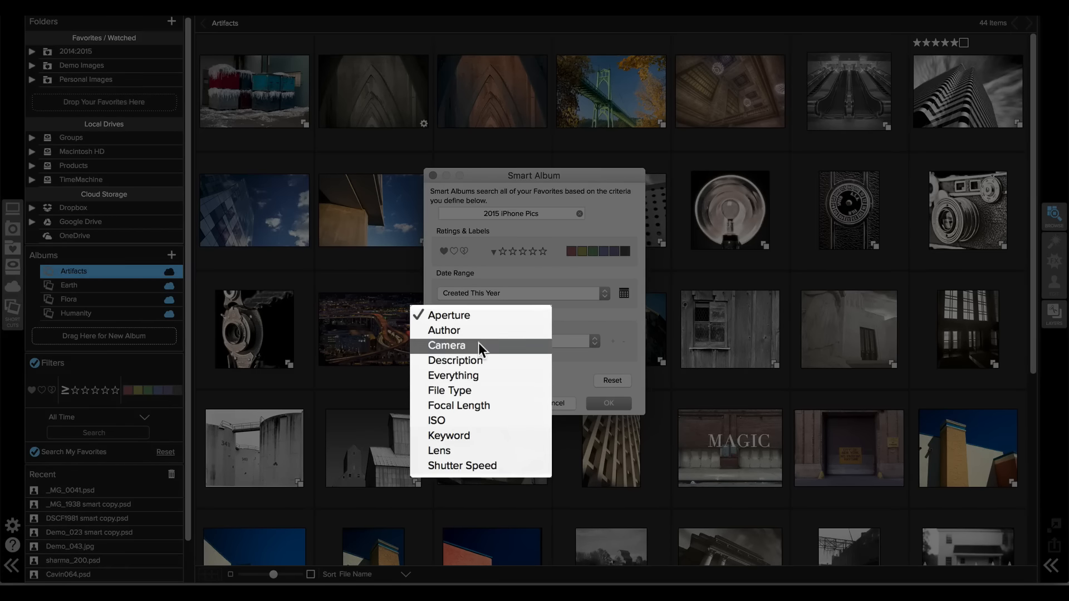
Step: Set the search criterion to Camera equals iPhone 6
{"action": "left_click", "coordinate": [478, 343]}
{"action": "left_click", "coordinate": [612, 367]}
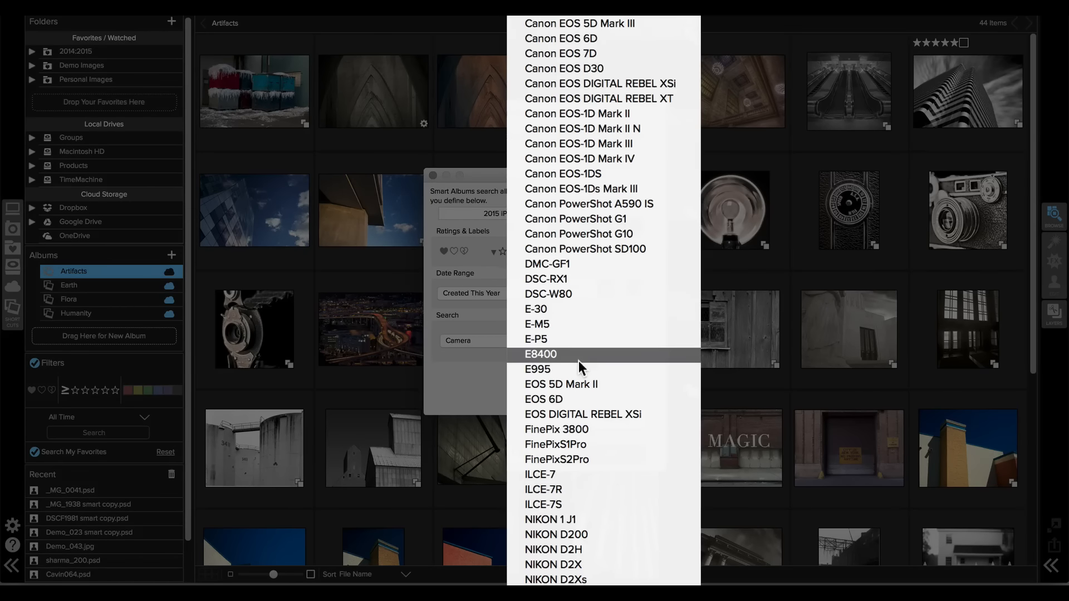
{"action": "scroll", "coordinate": [579, 361], "scroll_direction": "down", "scroll_amount": 5}
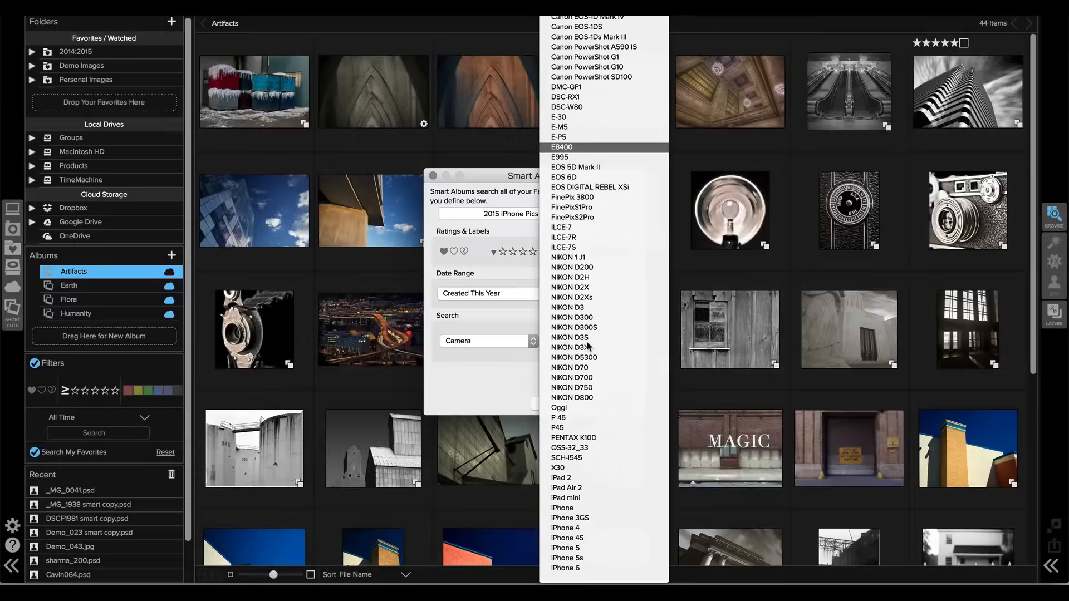
{"action": "left_click", "coordinate": [566, 569]}
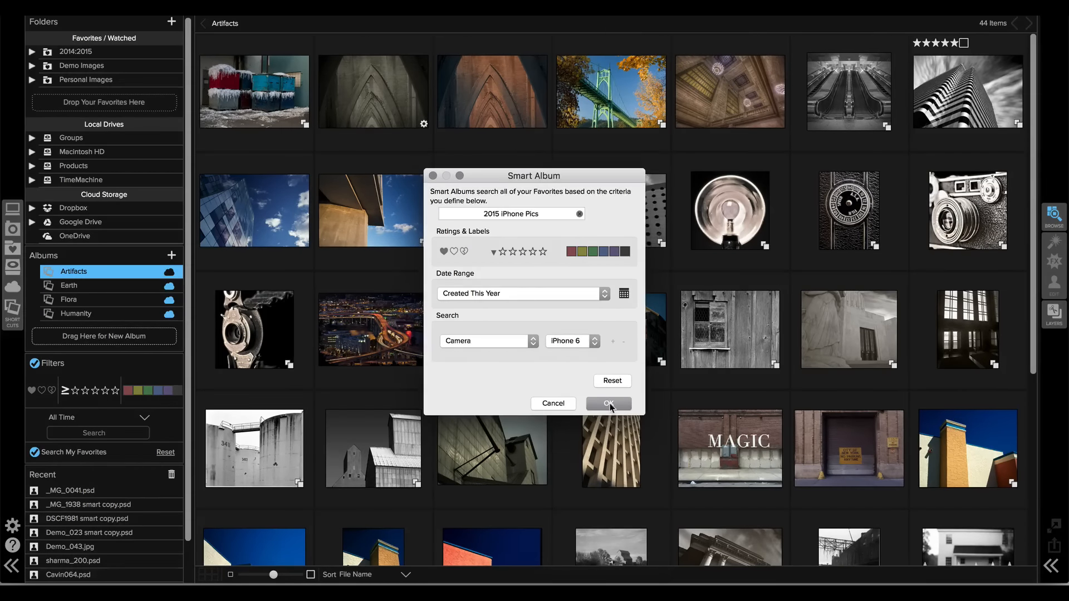
Step: Create the smart album and select '2015 iPhone Pics' in the Albums pane
{"action": "left_click", "coordinate": [610, 405]}
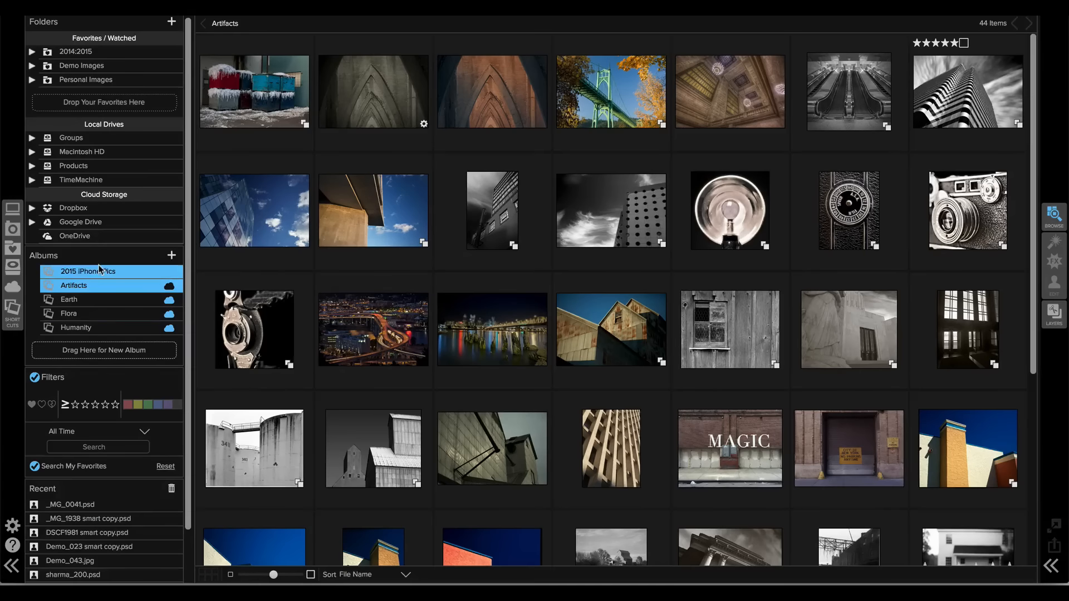
{"action": "left_click", "coordinate": [65, 272]}
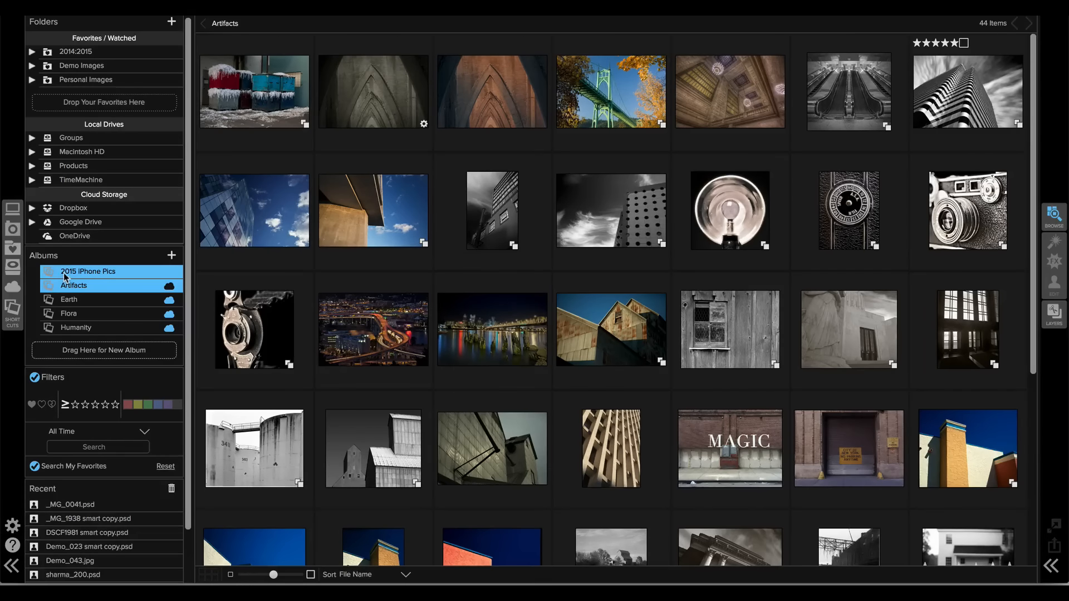